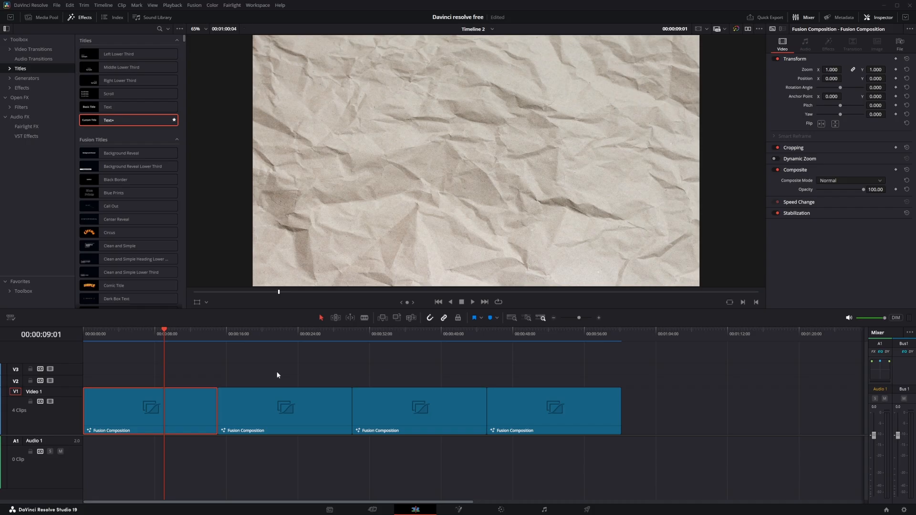
left_click_drag(411, 334, 423, 336)
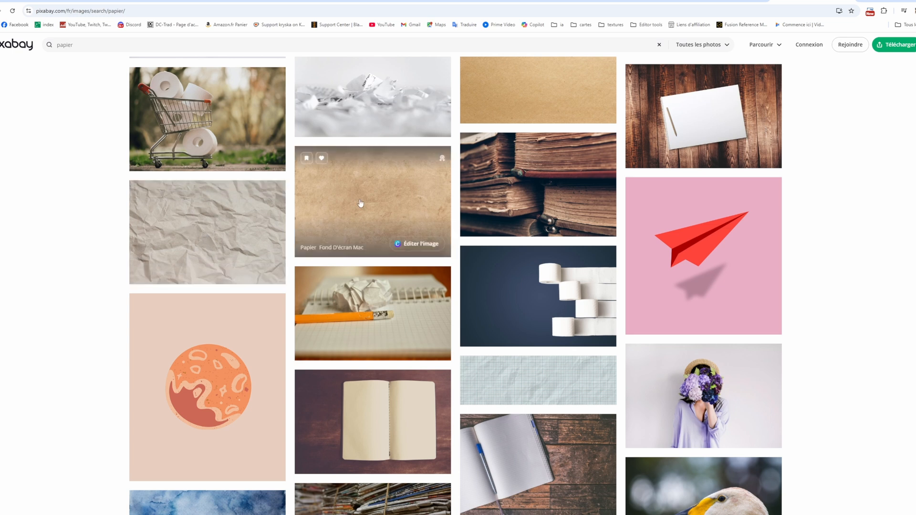
scroll(72, 365, "down", 4)
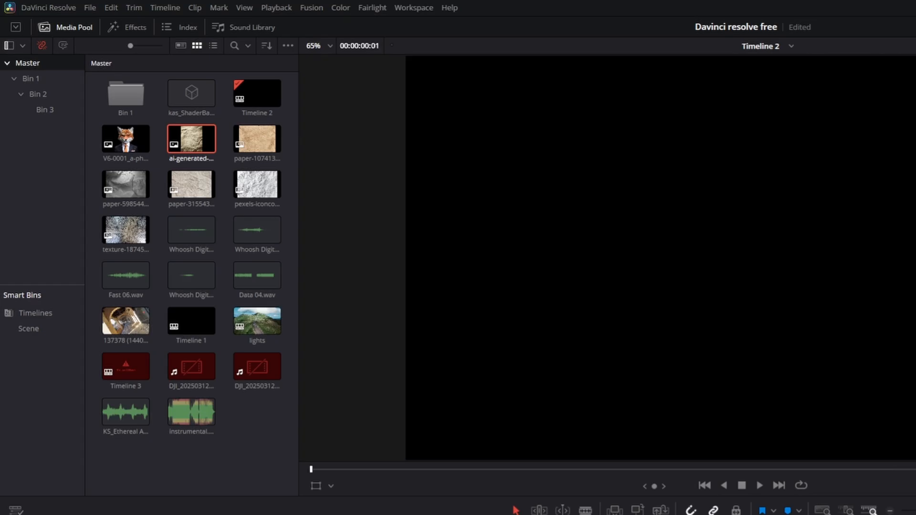
- Add a Fusion Composition effect at the start of track Video 1 and extend it to about 15 seconds
left_click(135, 27)
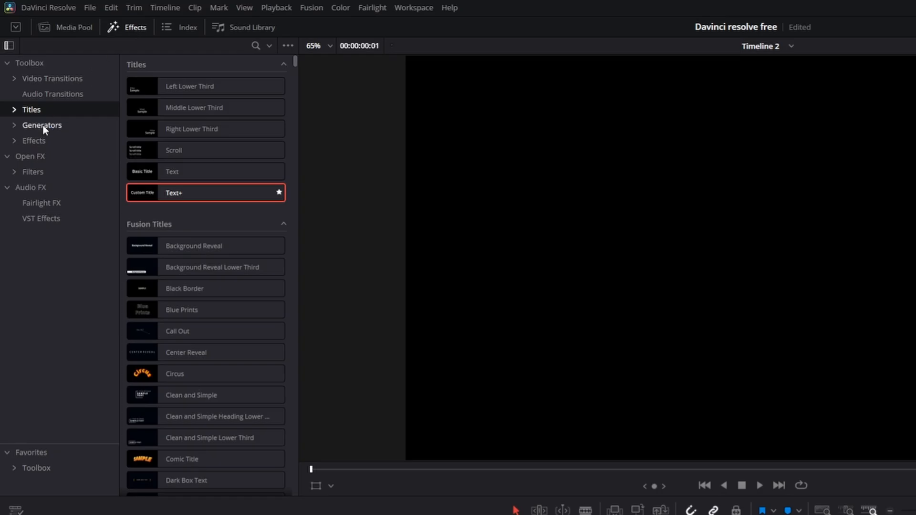
left_click(35, 140)
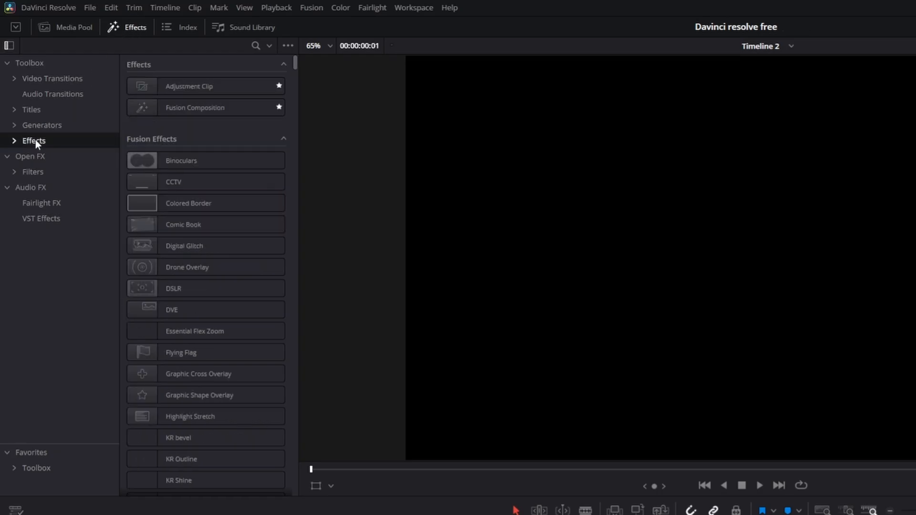
left_click_drag(179, 107, 213, 418)
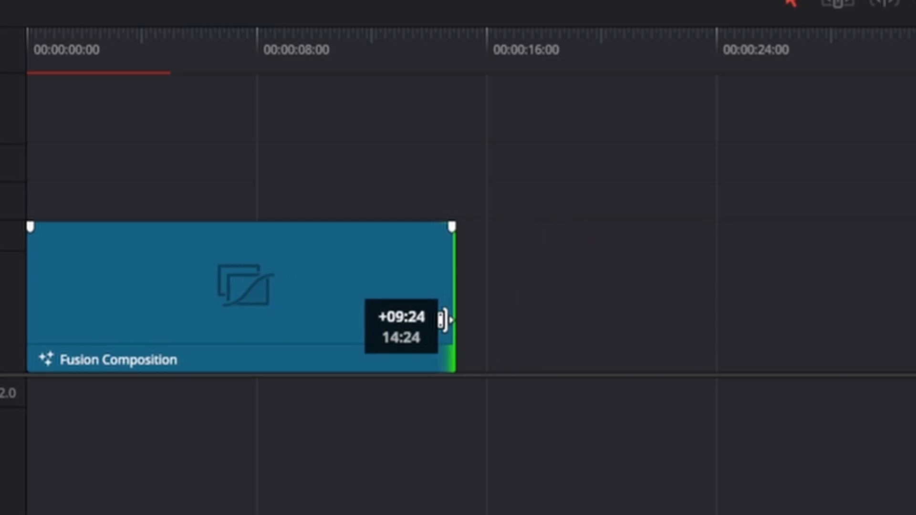
left_click_drag(443, 319, 445, 319)
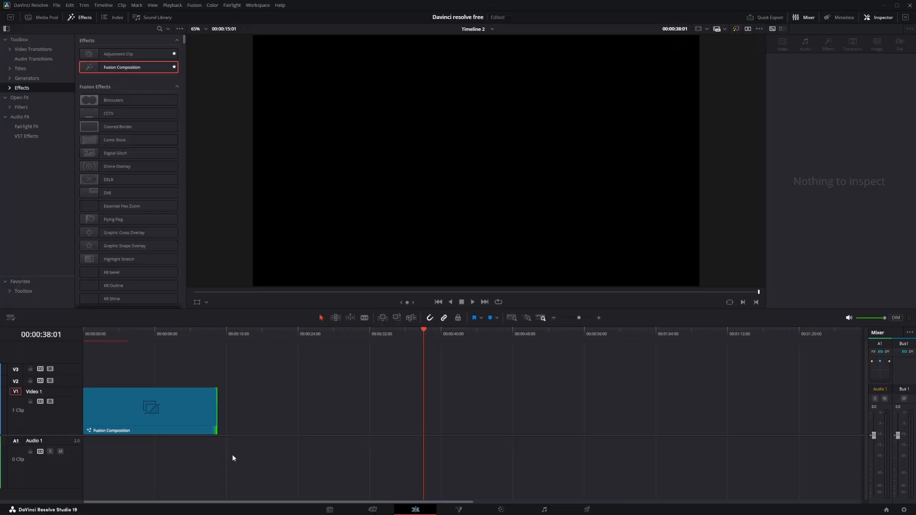
- Open the new clip on the Fusion page and move the MediaOut1 node farther right to make room for more nodes
left_click(162, 336)
left_click(168, 416)
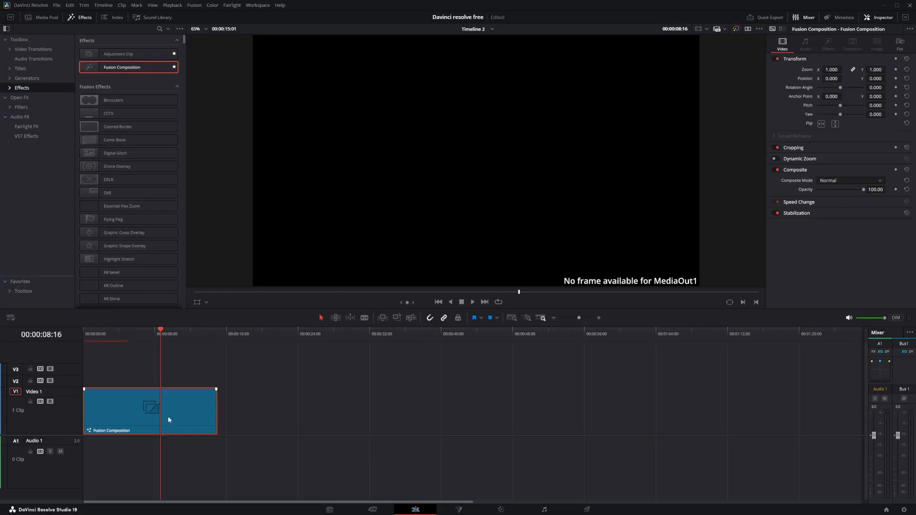
left_click(457, 511)
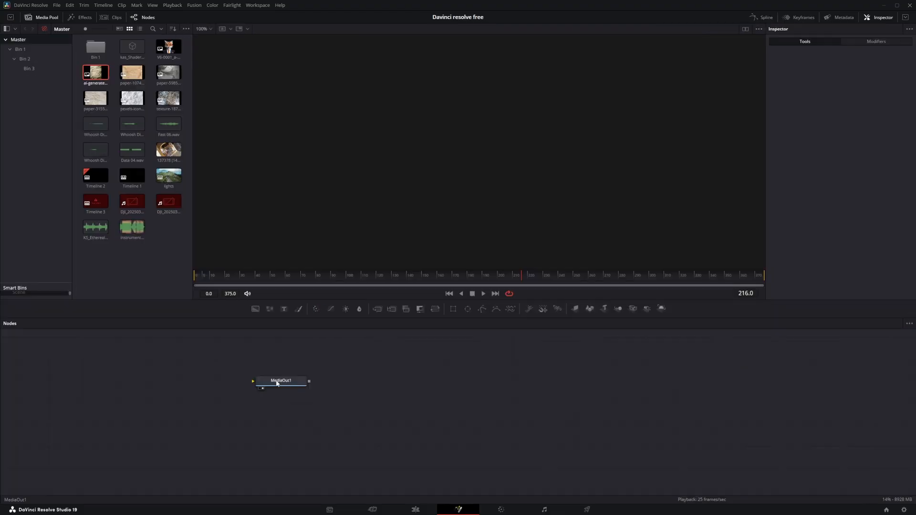
left_click_drag(279, 384, 598, 421)
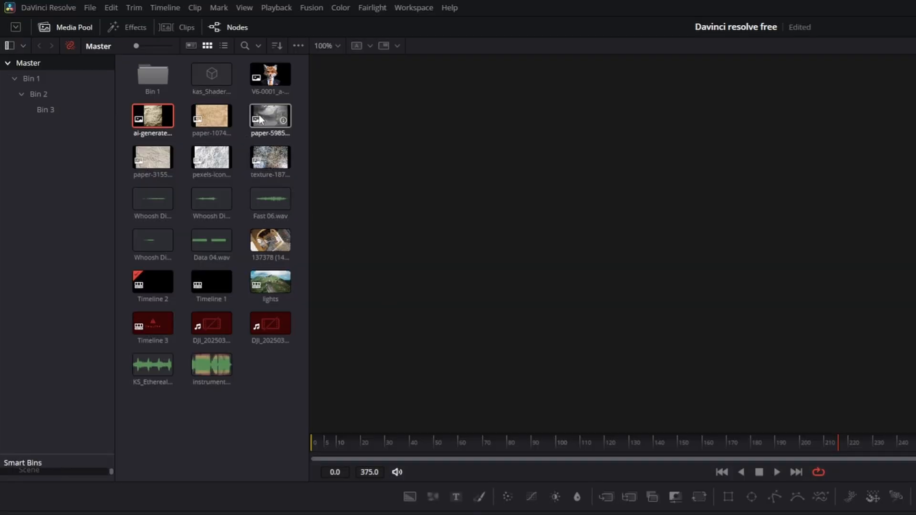
- Bring the image paper-5985445_1920.jpg into the node graph and connect it to MediaOut1, shown in the viewer
left_click(167, 74)
left_click_drag(268, 118, 265, 437)
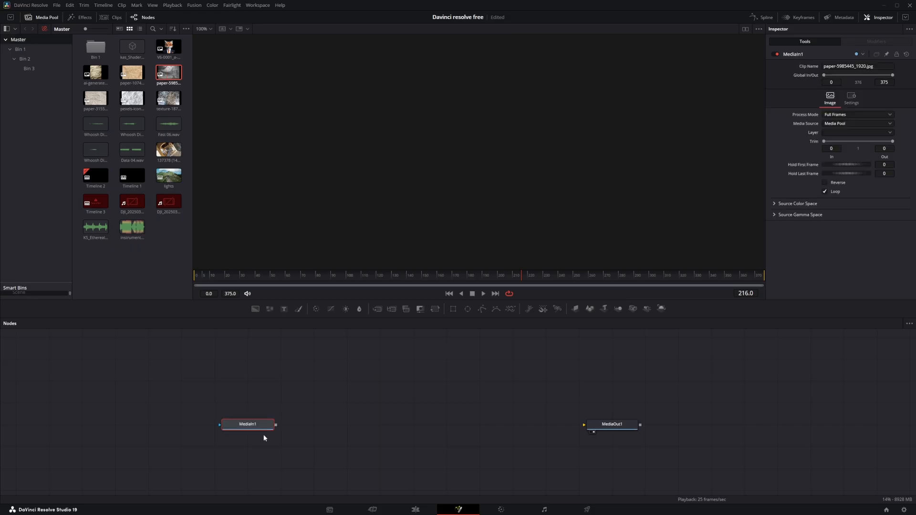
left_click_drag(275, 425, 591, 428)
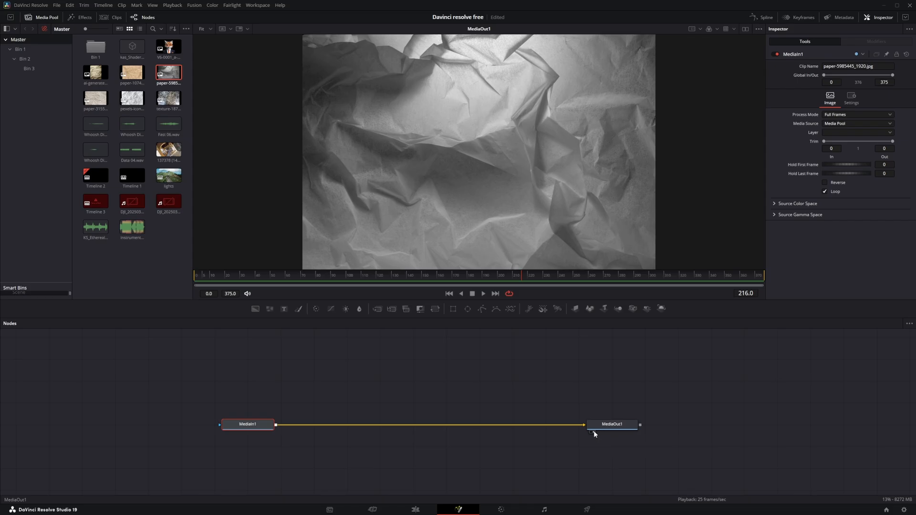
left_click(594, 430)
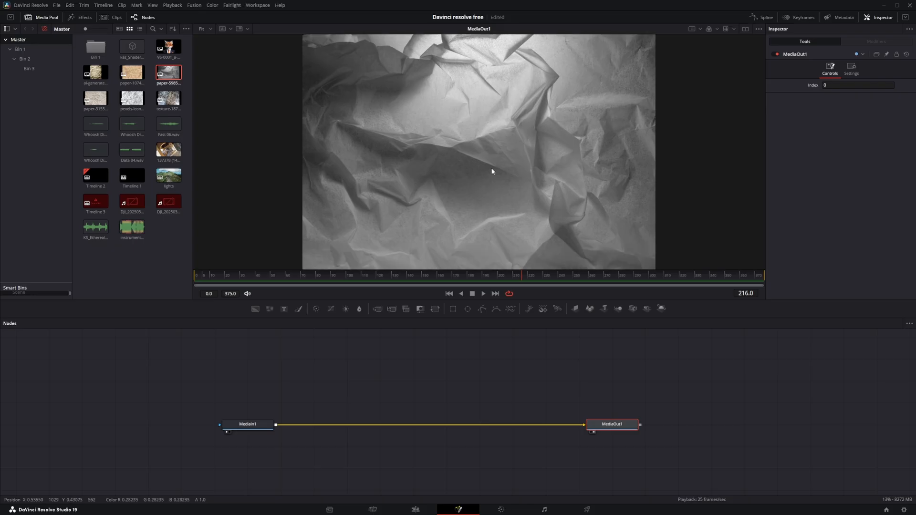
- Check the image's framing on the Edit page, and insert a Resize node after MediaIn1 on the Fusion page
left_click(415, 510)
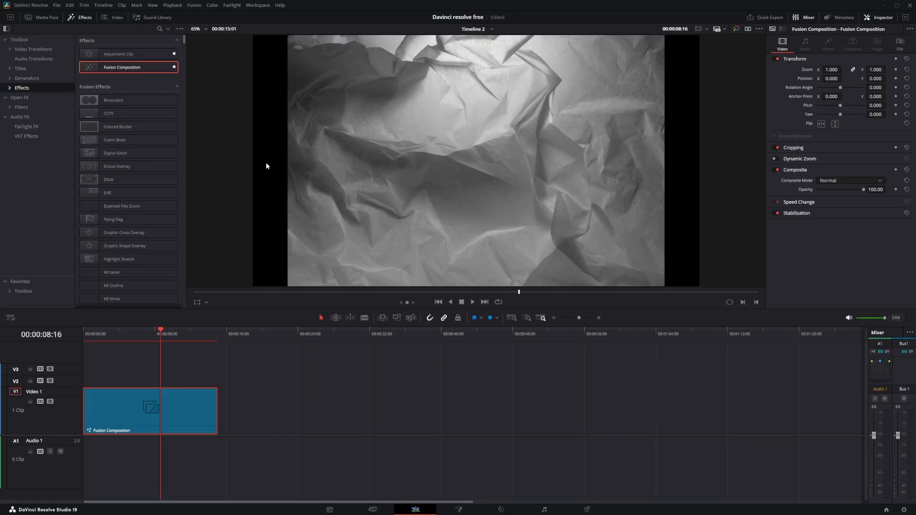
left_click(459, 510)
left_click_drag(247, 427, 195, 423)
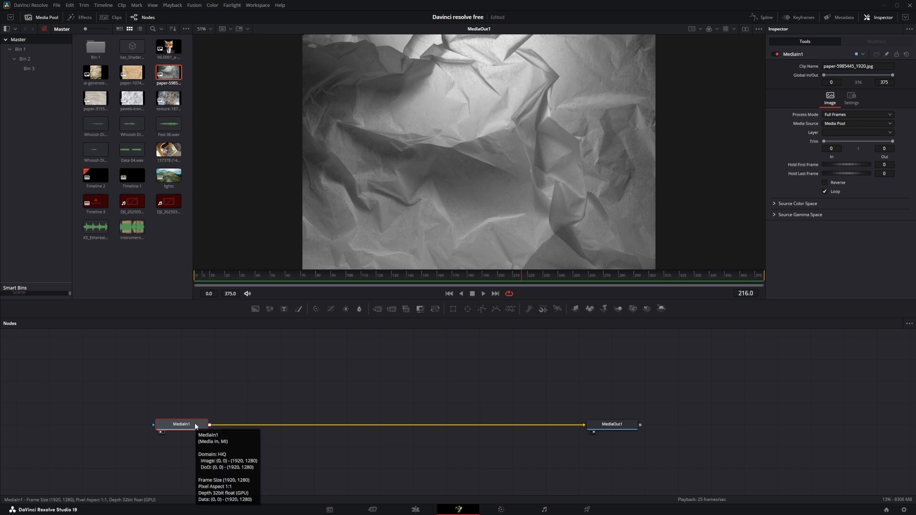
key("shift+space")
type("res")
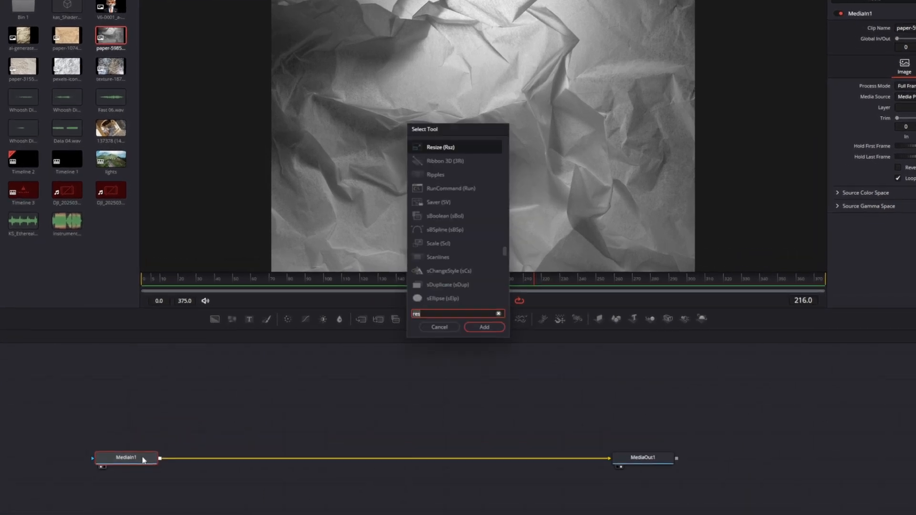
type("ize")
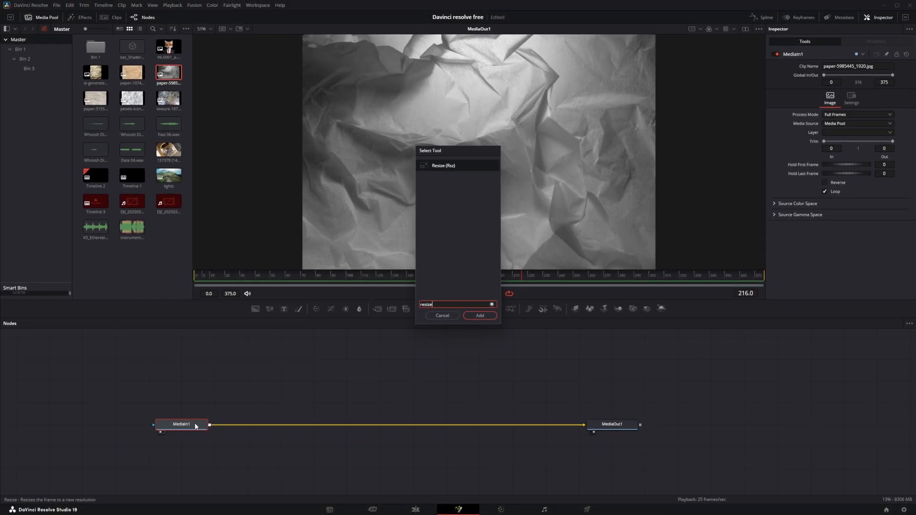
key("Return")
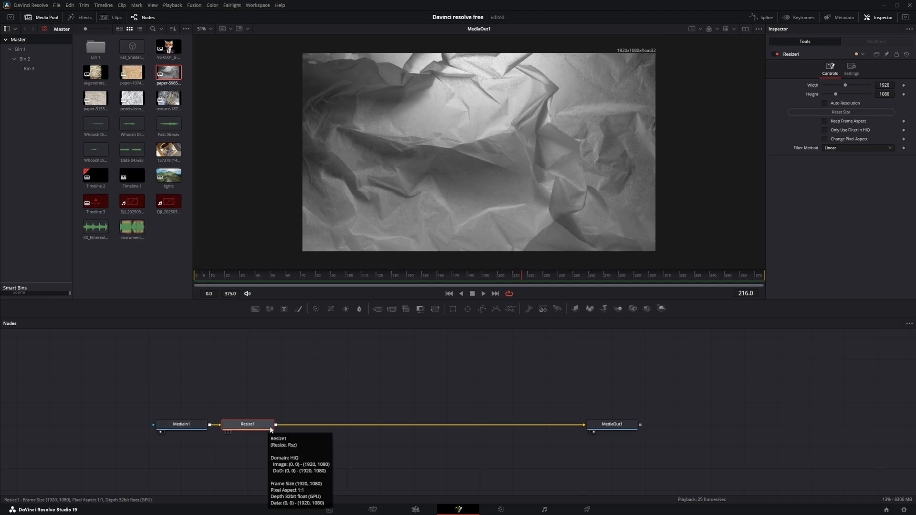
- Insert a Transform node between Resize1 and MediaOut1, spaced along the connection, and fit the image to the viewer
left_click(438, 309)
left_click_drag(305, 428, 372, 426)
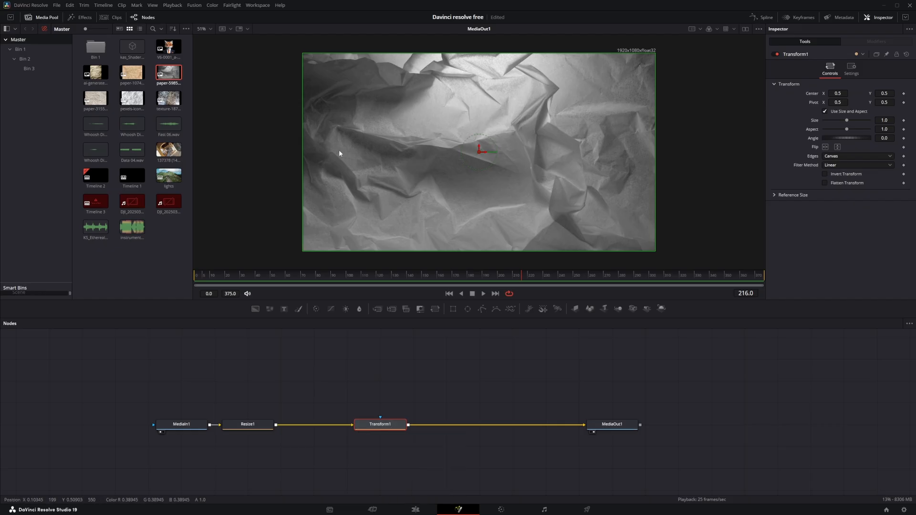
left_click(210, 29)
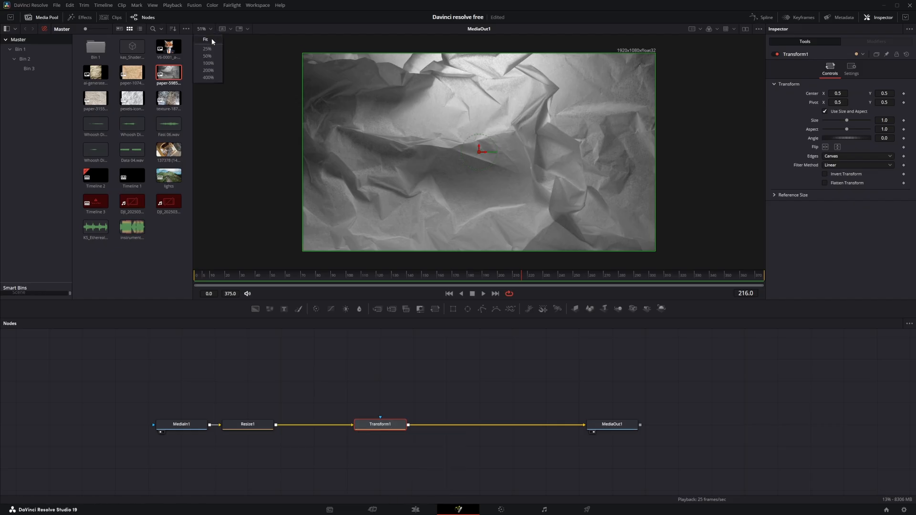
left_click(211, 40)
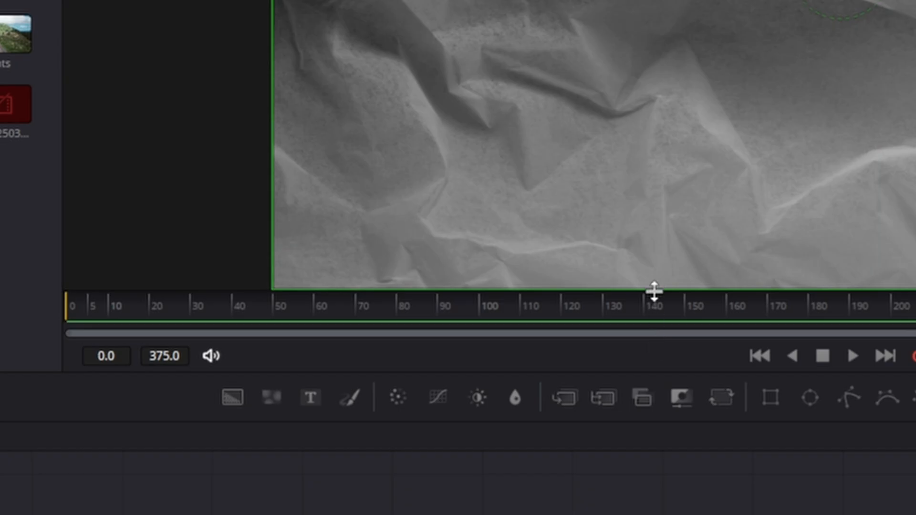
- Set a Flip keyframe on Transform1 at frame 0 and turn on horizontal flip at frame 15
left_click_drag(607, 306, 107, 298)
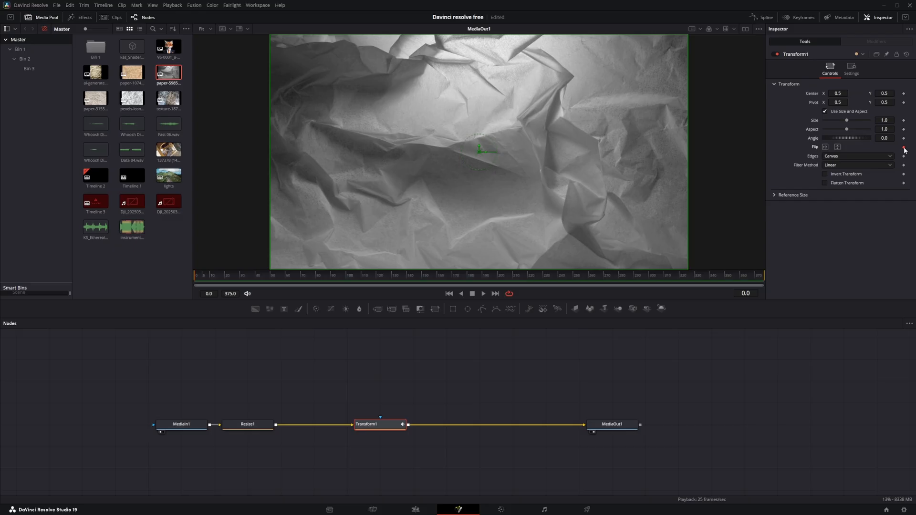
left_click(896, 237)
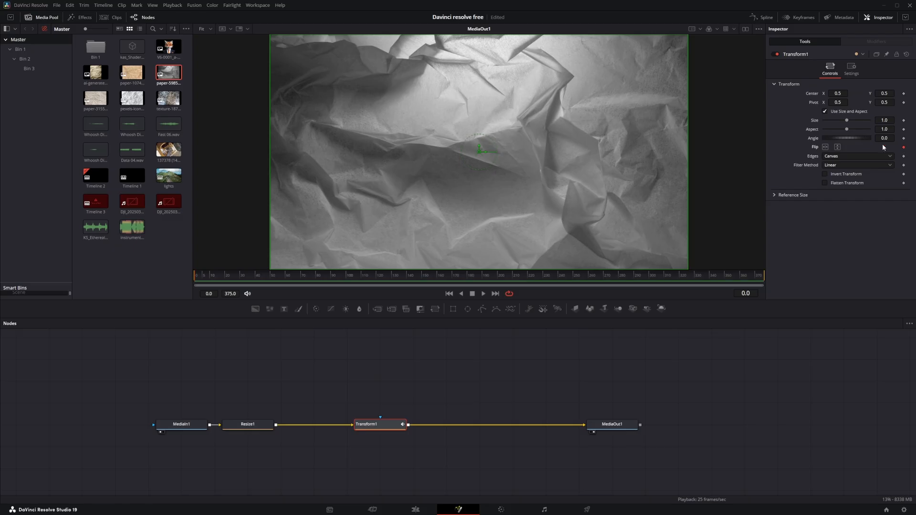
left_click(217, 276)
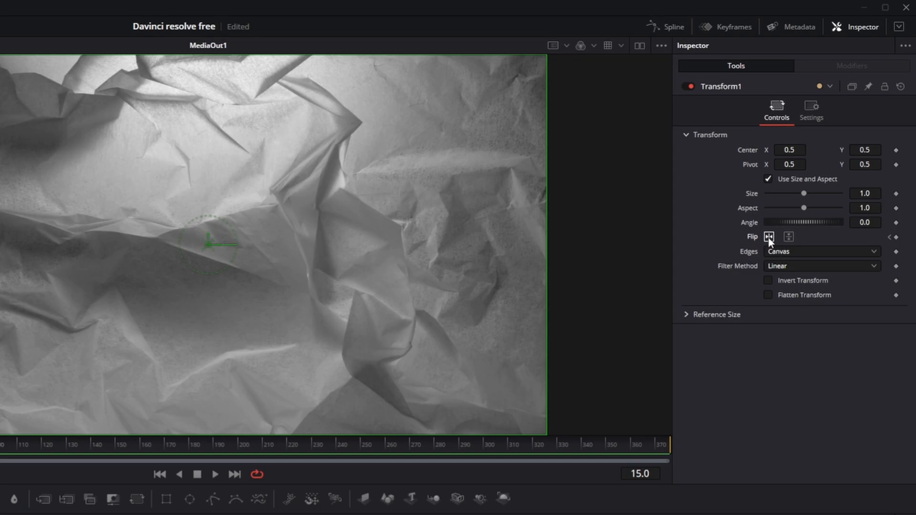
left_click(768, 237)
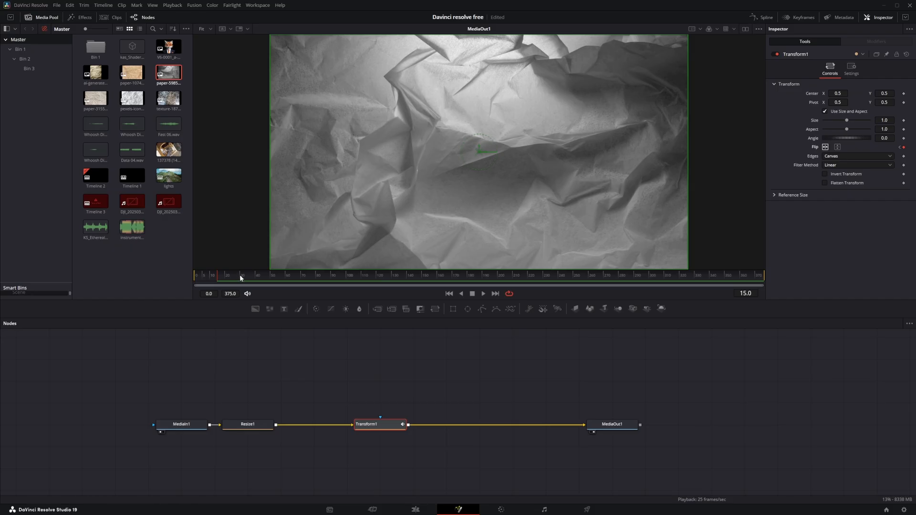
- Keyframe Transform1's vertical flip on at frame 30 and its horizontal flip off at frame 45
left_click(240, 276)
left_click(838, 149)
left_click(263, 275)
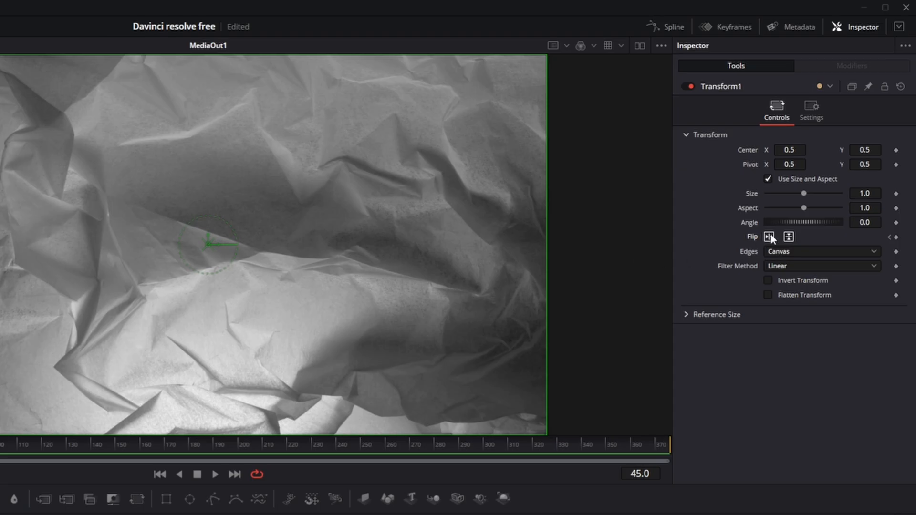
left_click(769, 236)
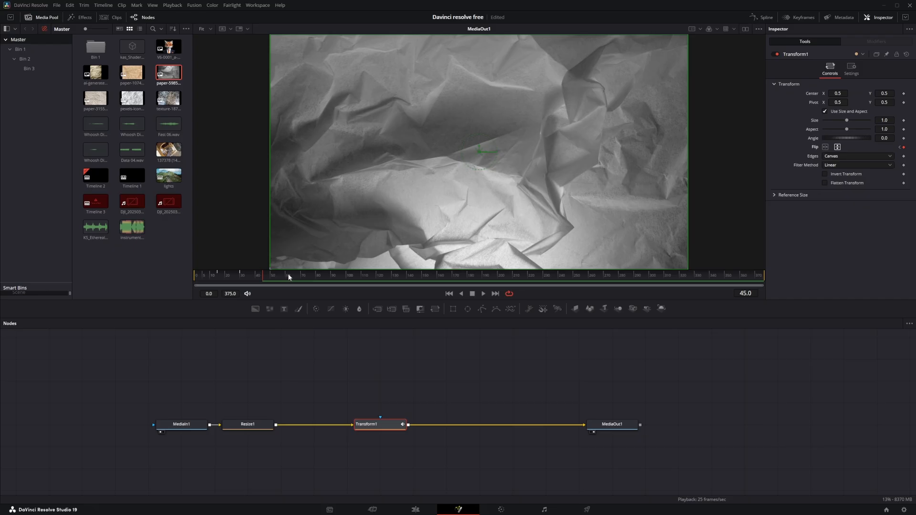
- Keyframe Transform1's vertical flip off at frame 60 and scrub through the composition to check the flips
left_click(288, 275)
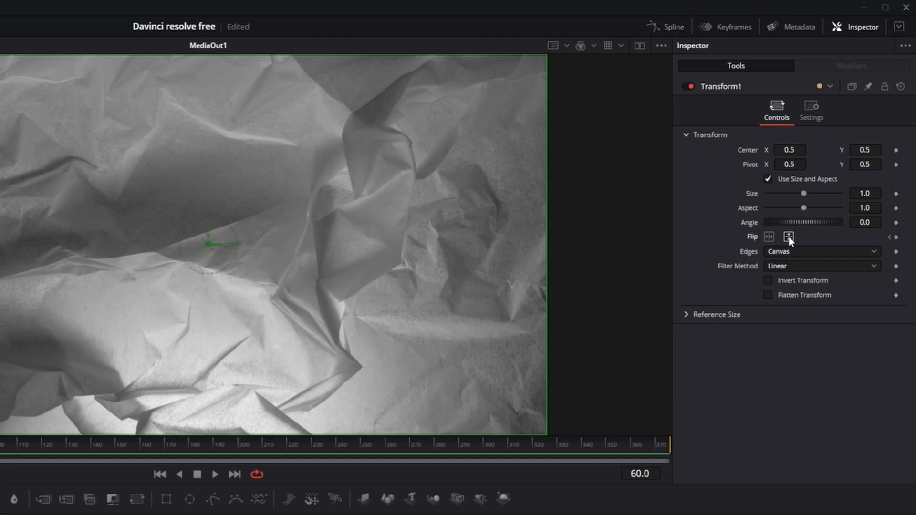
left_click(789, 237)
left_click_drag(197, 278, 676, 282)
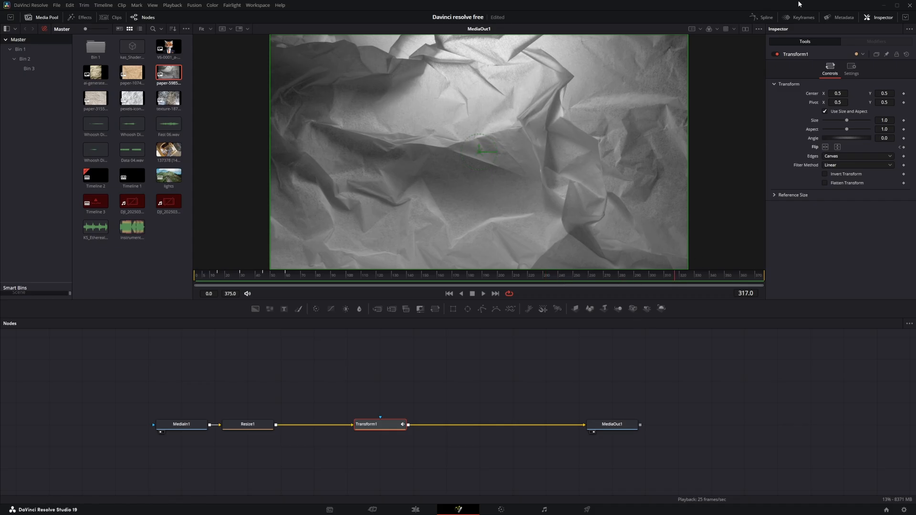
- Display Transform1's horizontal and vertical flip curves in the Spline editor, set all their keyframes to PingPong, and play from frame 0
left_click(763, 17)
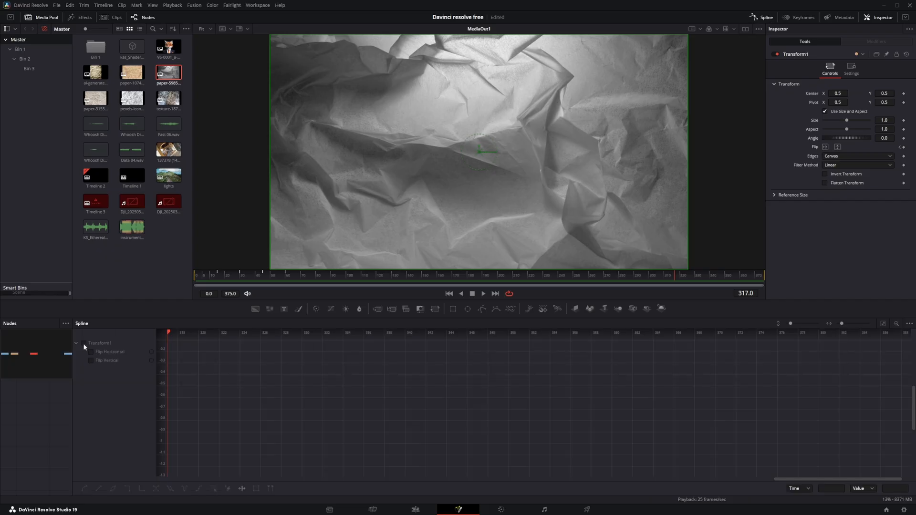
left_click(83, 342)
left_click(884, 326)
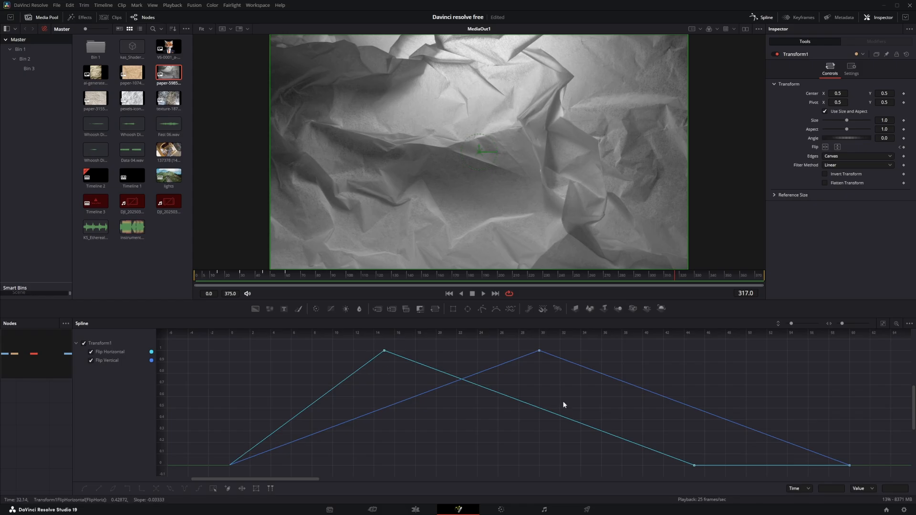
mouse_move(872, 343)
left_mouse_down()
mouse_move(289, 437)
mouse_move(207, 471)
left_mouse_up()
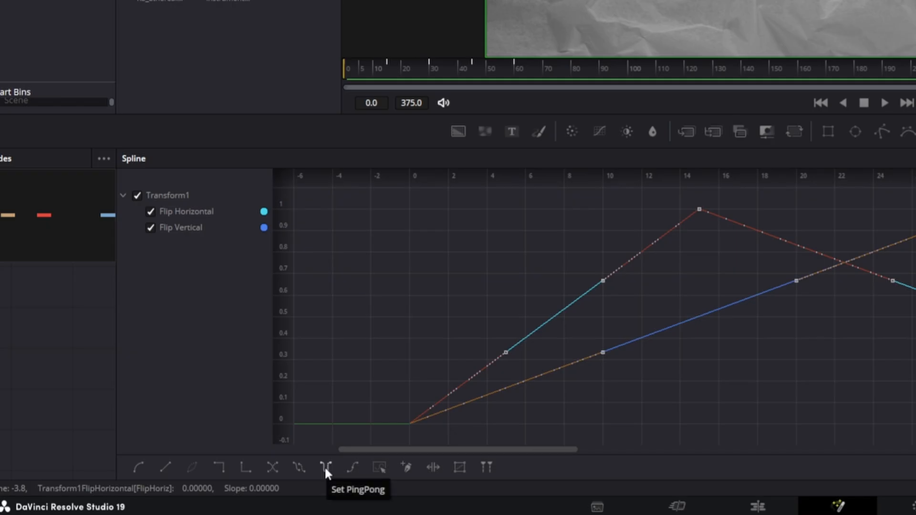
left_click(324, 466)
left_click_drag(441, 450, 471, 458)
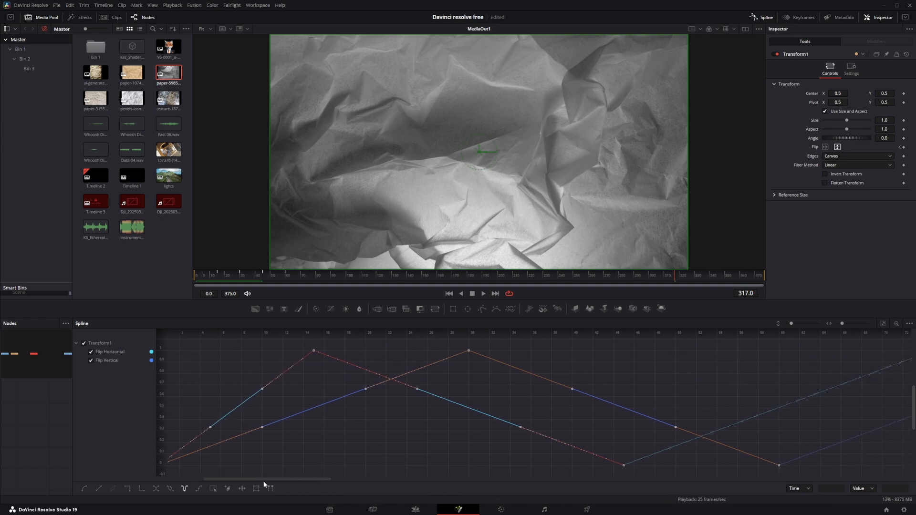
left_click_drag(264, 479, 485, 482)
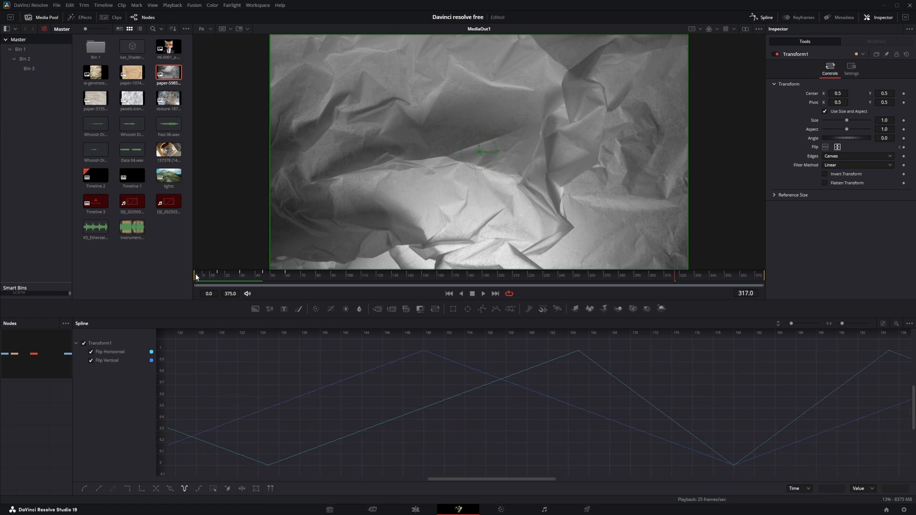
left_click(196, 277)
key("space")
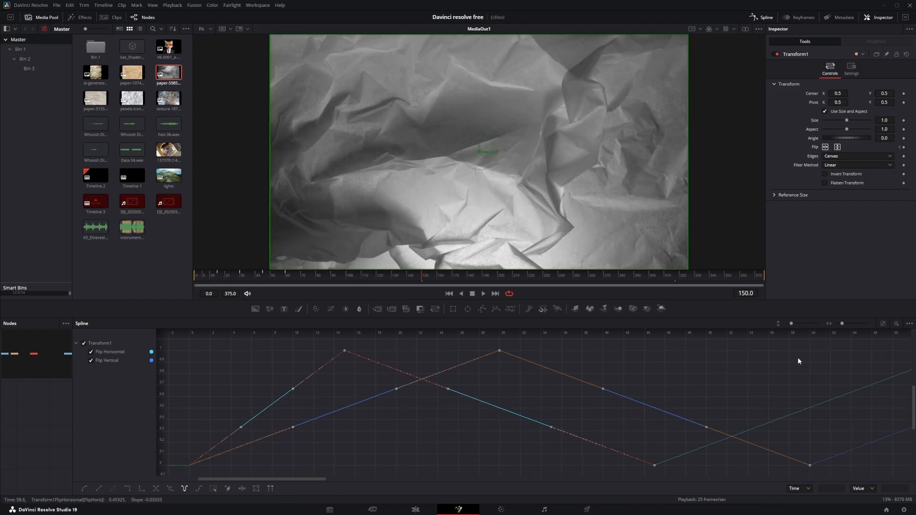
- Compress all flip keyframes with Time Stretch so the last lands at about frame 38, return to frame 0 and close the Spline editor
left_click_drag(842, 341, 171, 474)
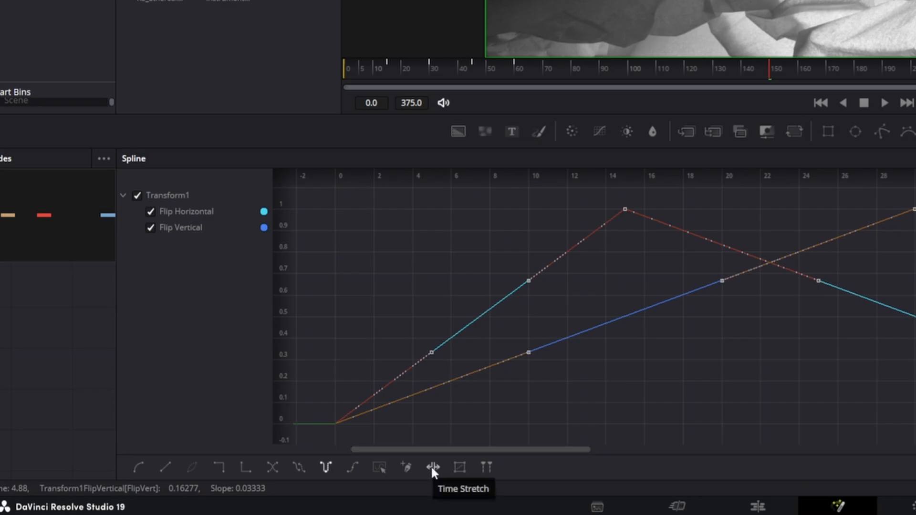
left_click(432, 466)
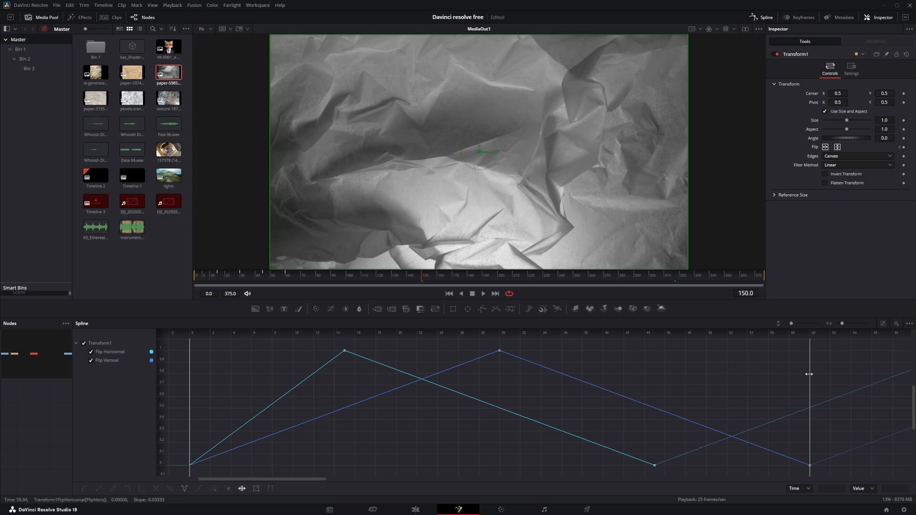
left_click_drag(808, 374, 583, 379)
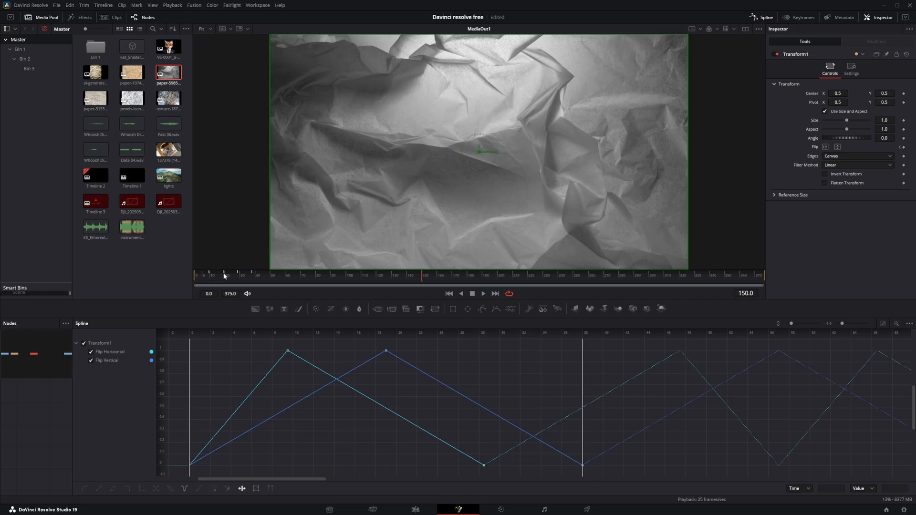
left_click_drag(222, 273, 196, 274)
left_click(763, 17)
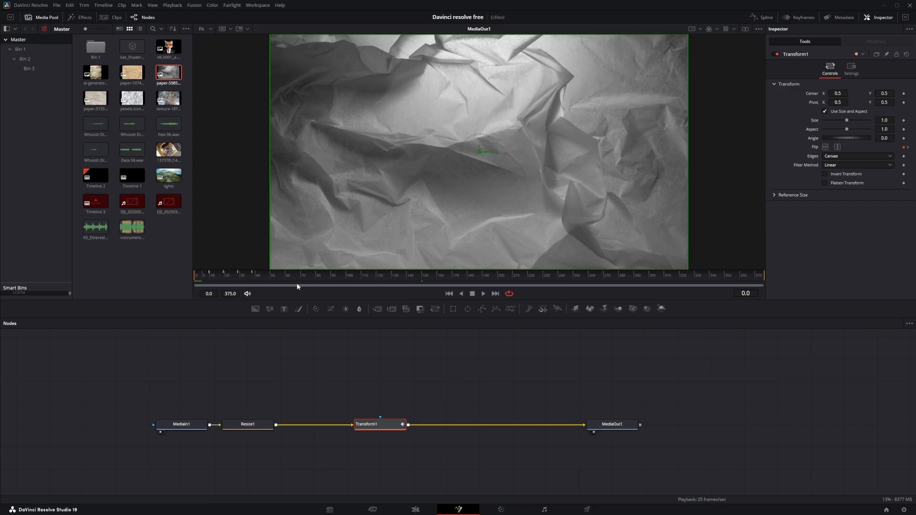
- Play the flip loop, disconnect MediaIn1, feed the crumpled white paper image pexels-iconcom-479444.jpg into Resize1 instead, and play the result
key("space")
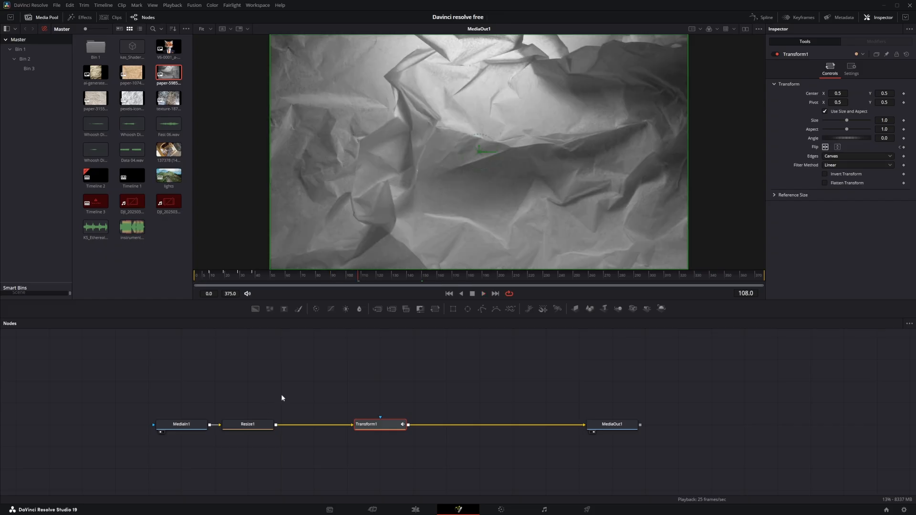
mouse_move(185, 427)
left_mouse_down()
mouse_move(86, 427)
mouse_move(193, 425)
left_mouse_up()
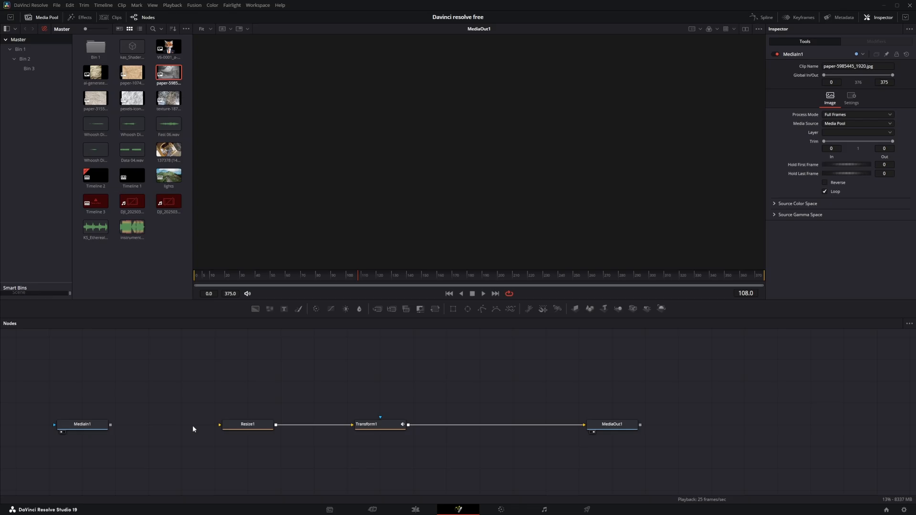
left_click_drag(132, 100, 148, 402)
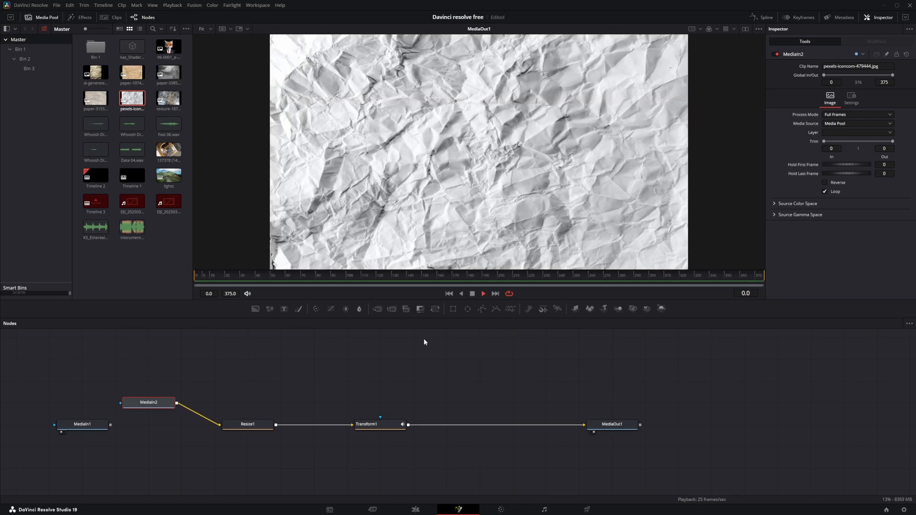
key("space")
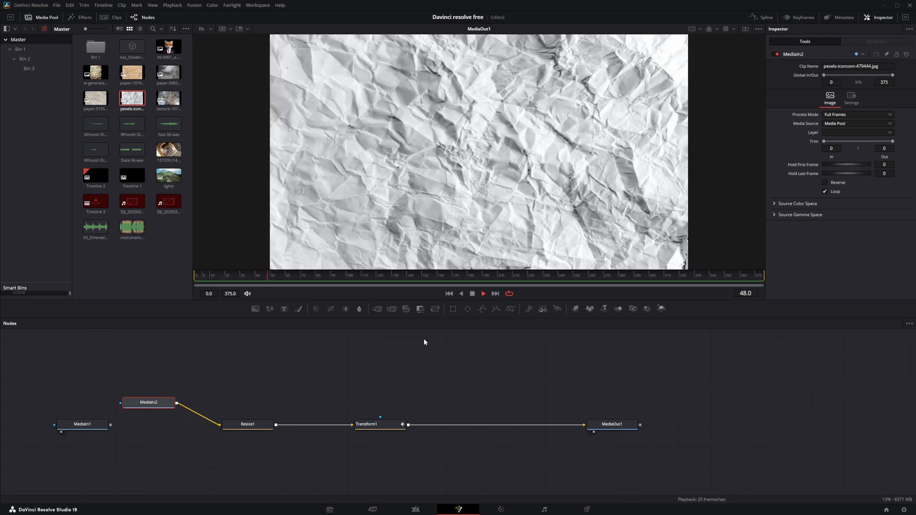
- Return to editing the timeline, make Power Bins visible in the Media Pool and open the Master power bin
left_click(416, 510)
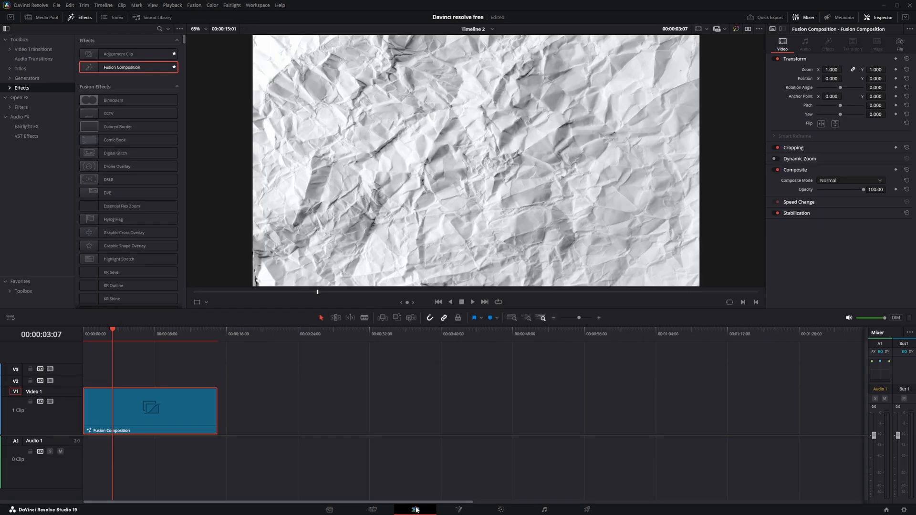
left_click(45, 18)
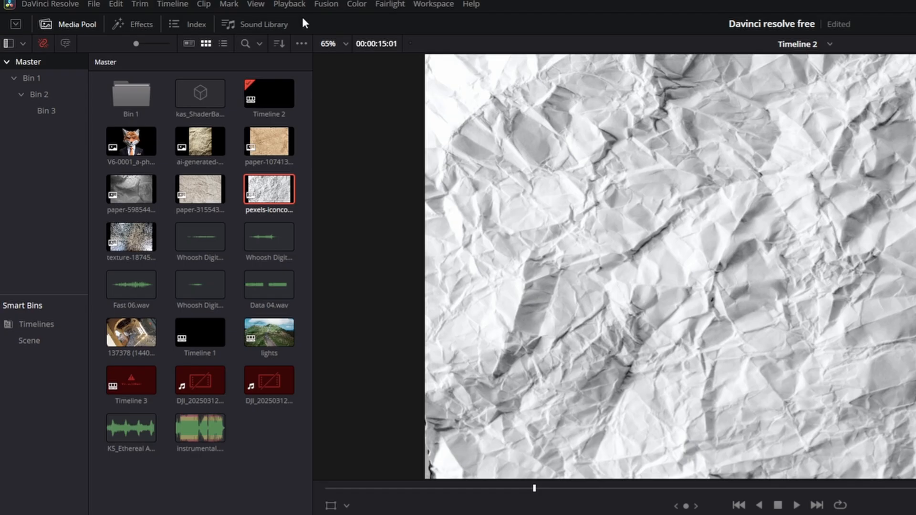
left_click(301, 44)
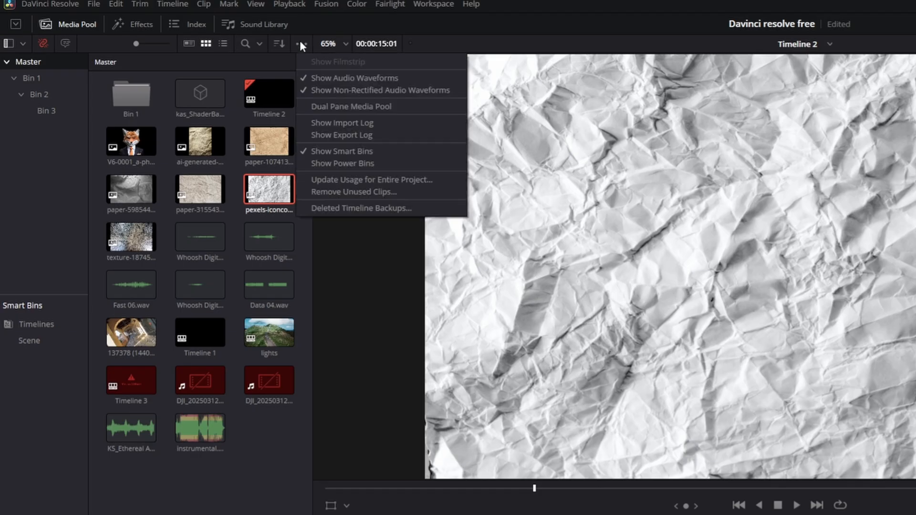
left_click(352, 163)
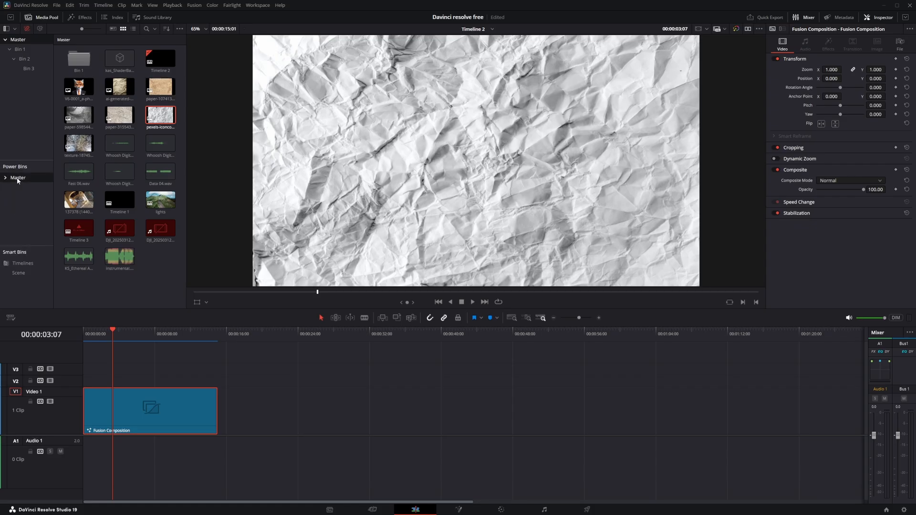
left_click(17, 179)
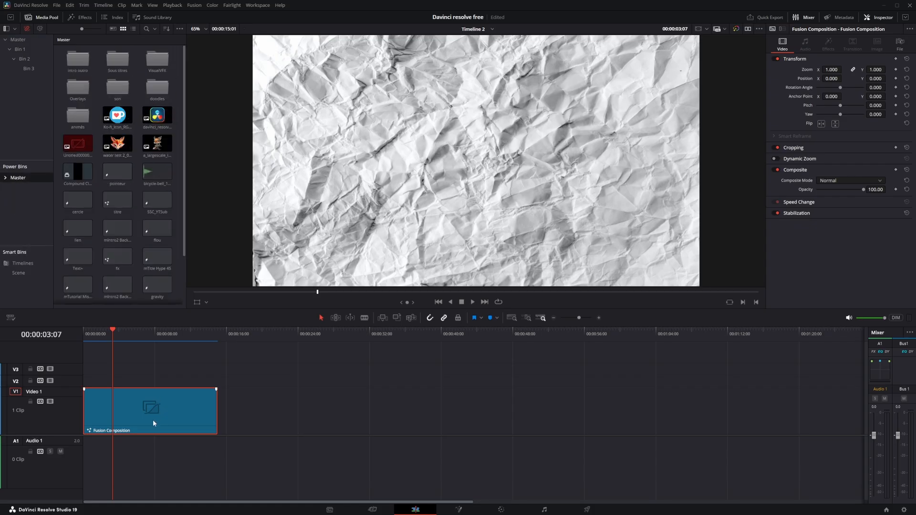
- Store the timeline's Fusion Composition clip in the Master power bin and name it "paper bckg"
left_click_drag(153, 422, 157, 271)
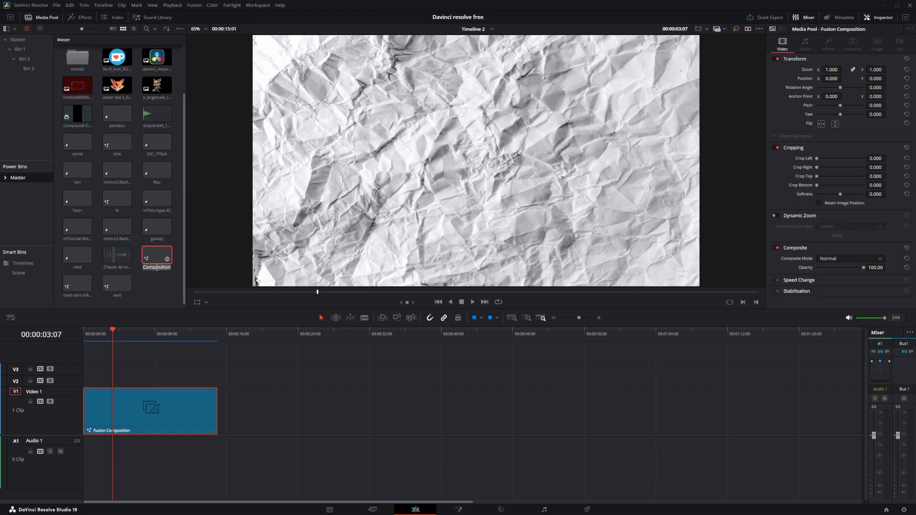
type("paper bckg")
key("Return")
- Delete the original Fusion Composition from the timeline, place the saved "paper bckg" at the start of Video 1 and play it
left_click(116, 431)
key("Delete")
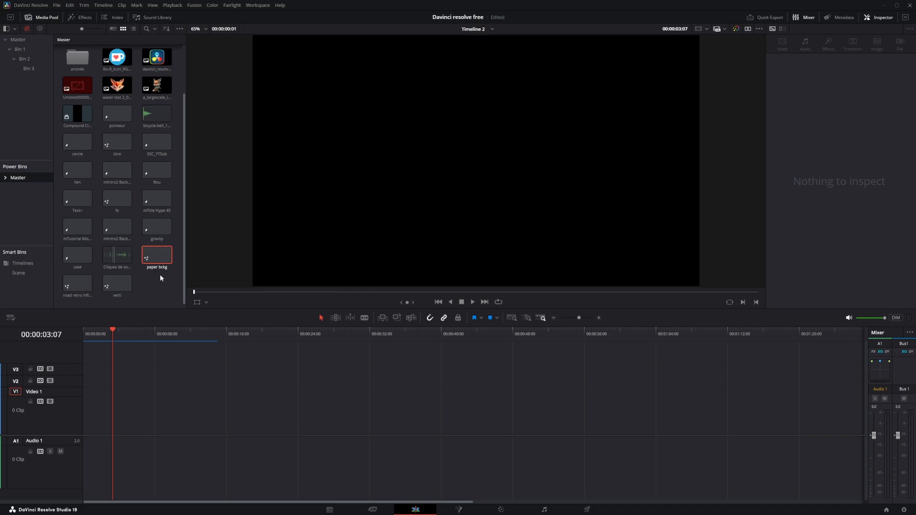
left_click_drag(166, 252, 83, 417)
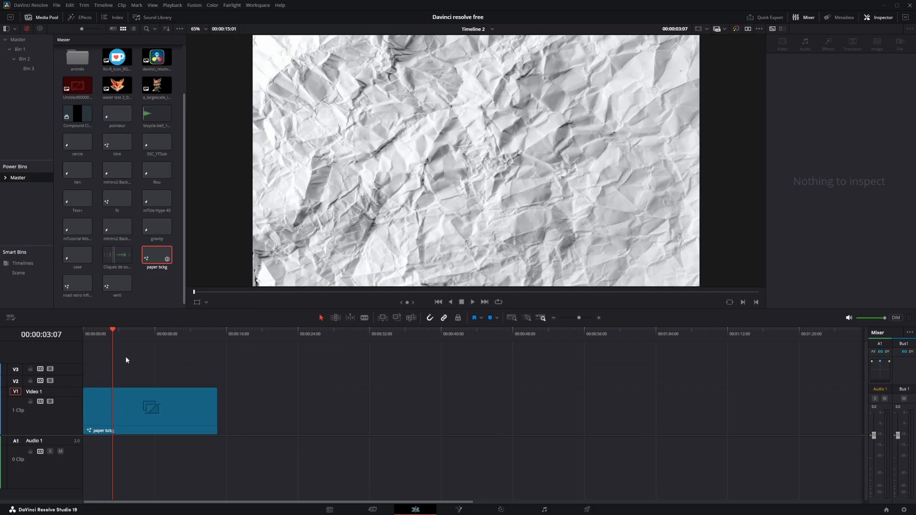
left_click(84, 333)
key("space")
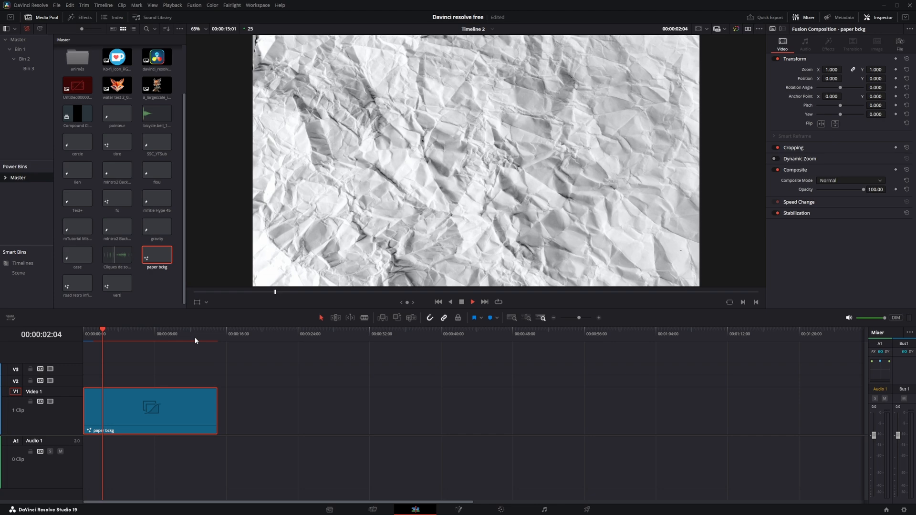